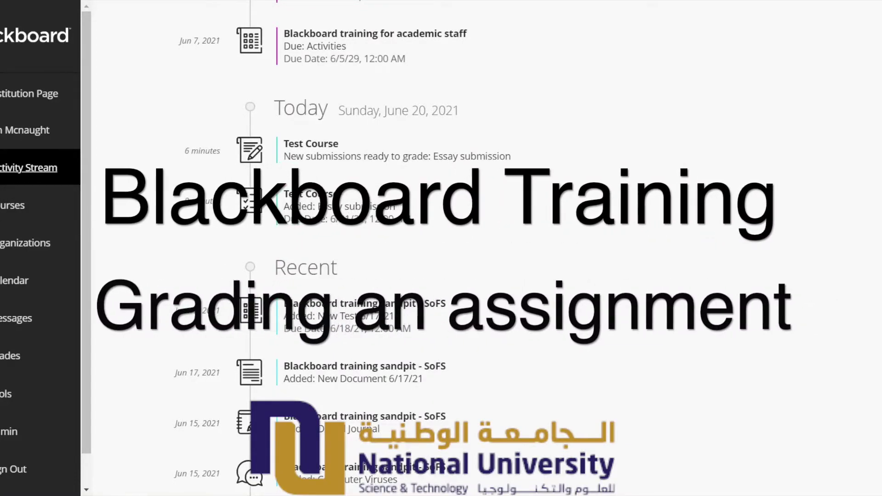
Step: Preview the essay's new submissions from the activity stream, then return to the stream
scroll(441, 248, "up", 5)
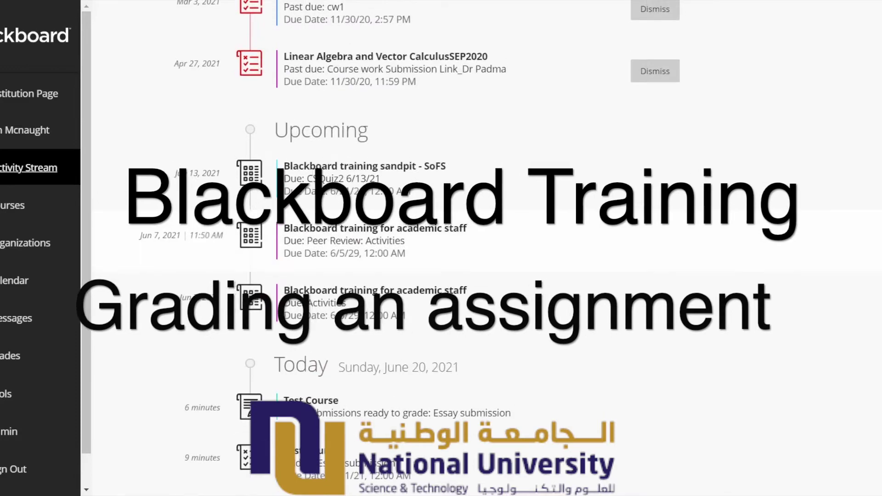
scroll(442, 248, "up", 5)
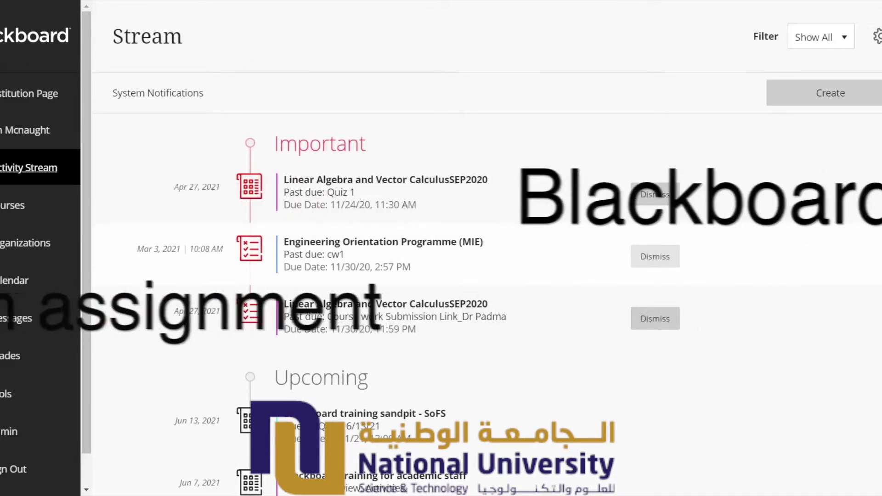
scroll(611, 260, "down", 8)
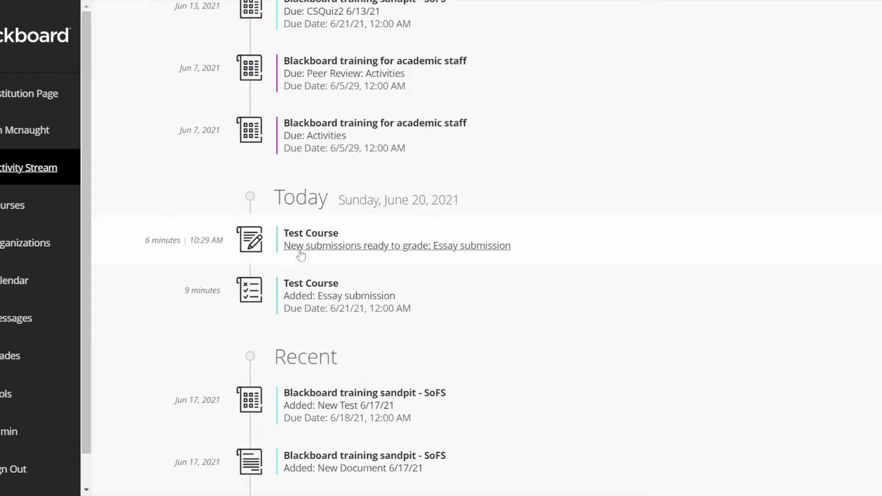
left_click(457, 252)
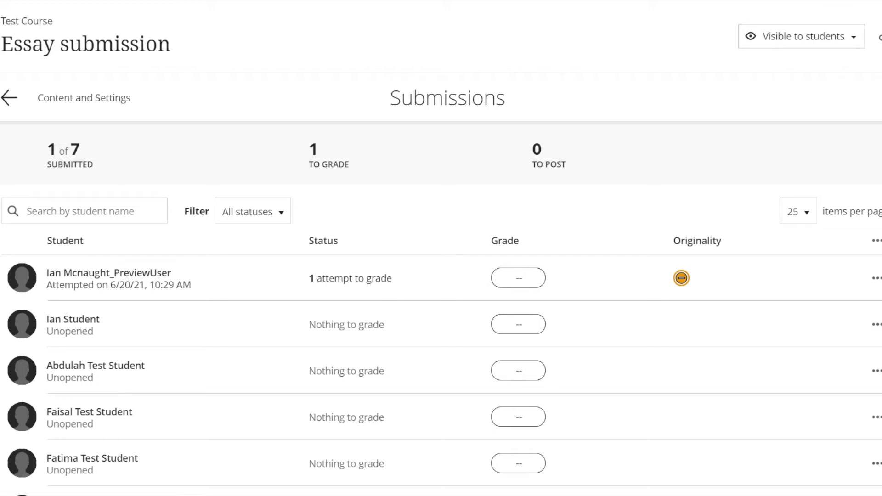
left_click(1, 35)
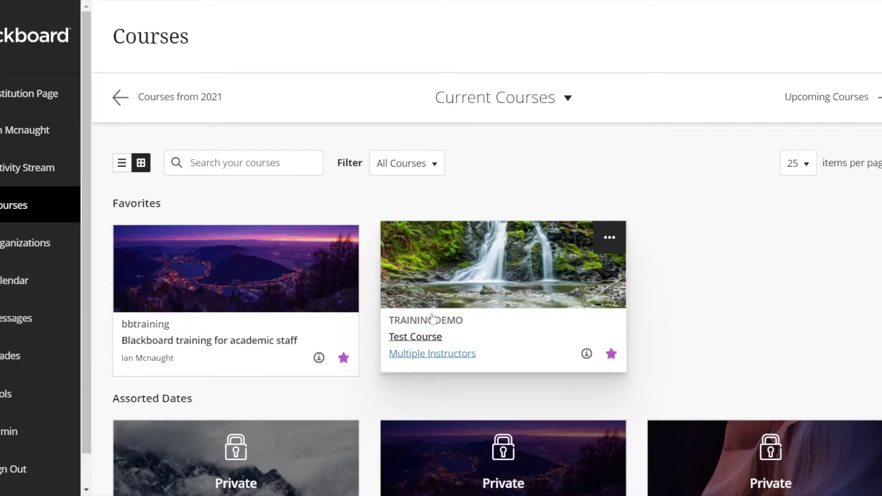
Step: In Test Course's Assignments folder, open Essay submission's submitted attempt for grading
left_click(433, 317)
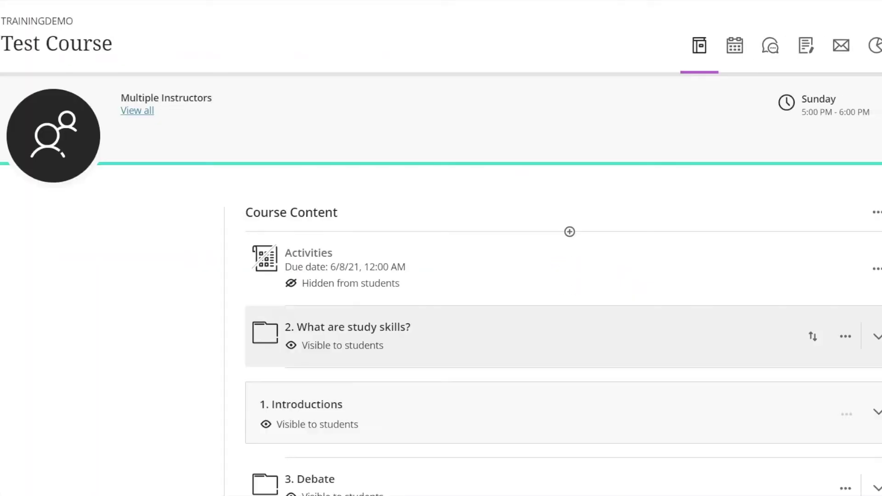
scroll(433, 317, "down", 5)
left_click(447, 327)
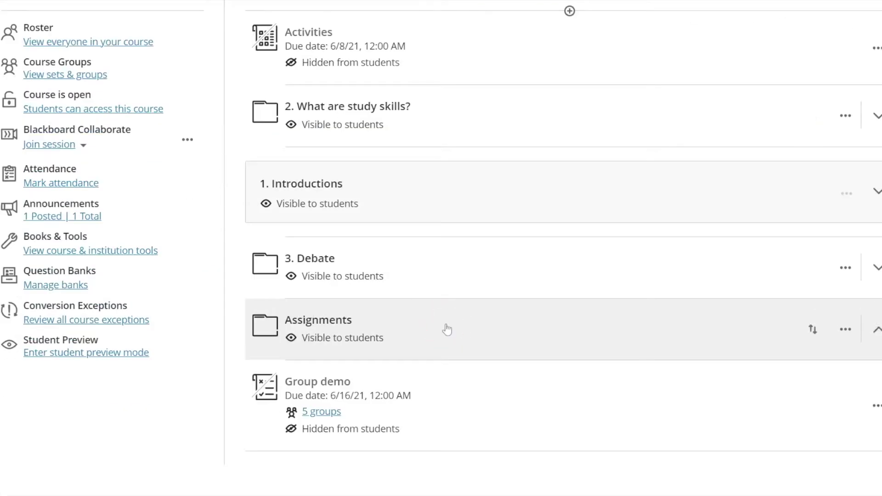
scroll(445, 330, "down", 3)
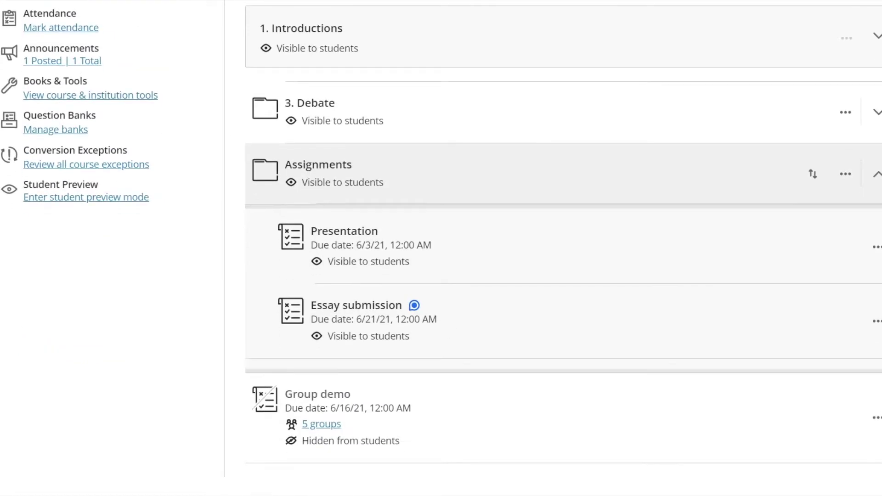
left_click(344, 309)
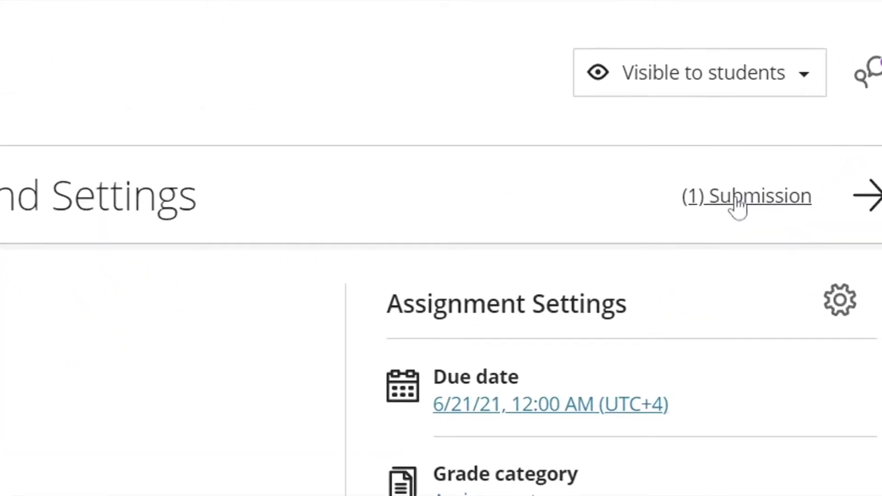
left_click(738, 200)
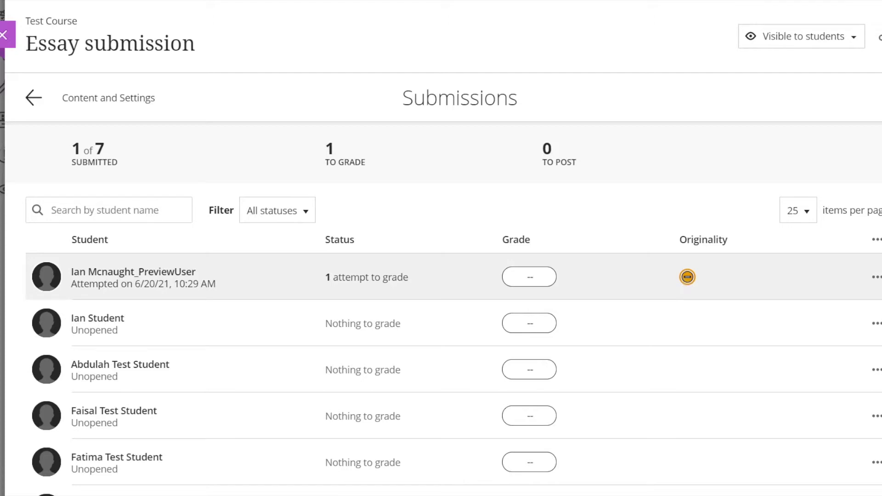
left_click(687, 280)
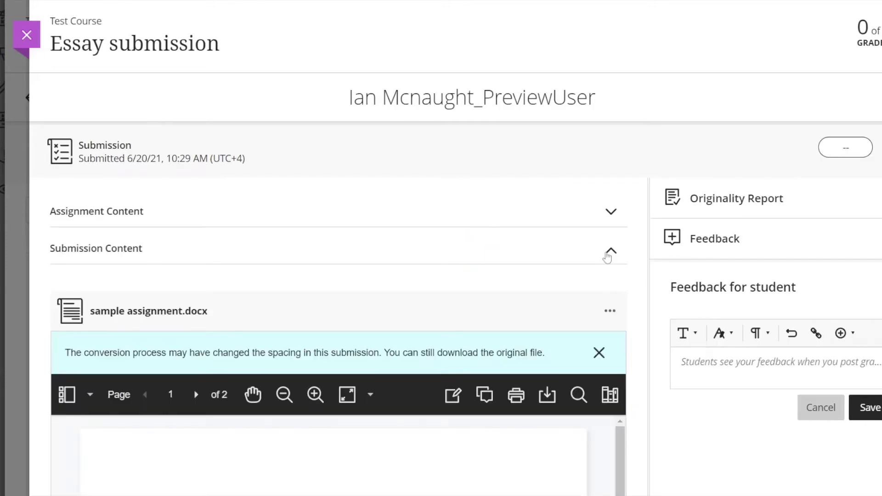
Step: Scroll through both pages of 'Is the pen mightier than the keyboard?' and focus the feedback box
scroll(607, 257, "down", 5)
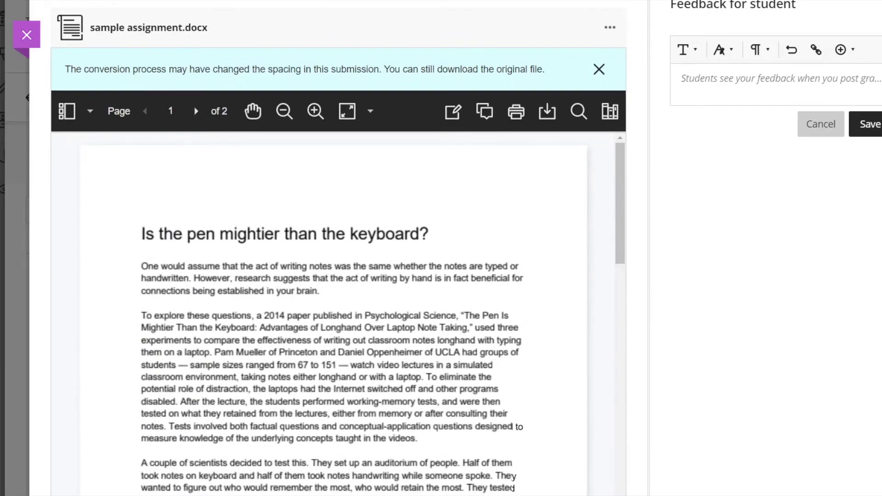
scroll(513, 485, "down", 10)
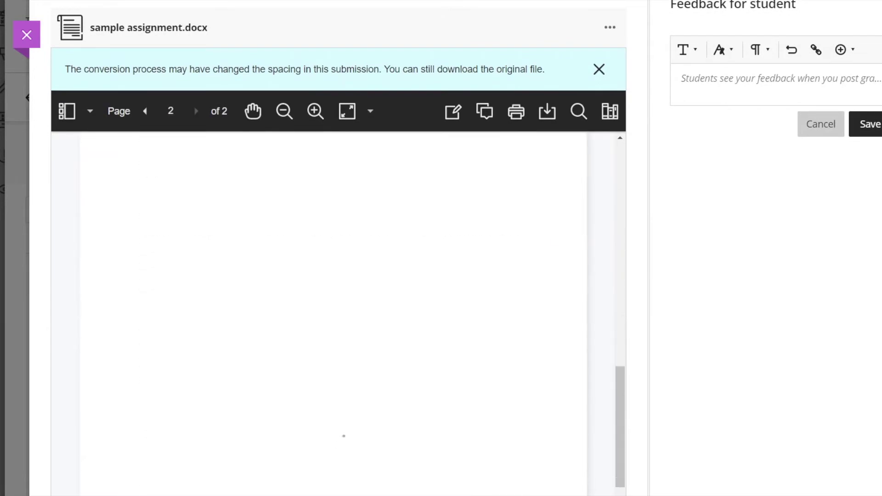
scroll(514, 487, "up", 10)
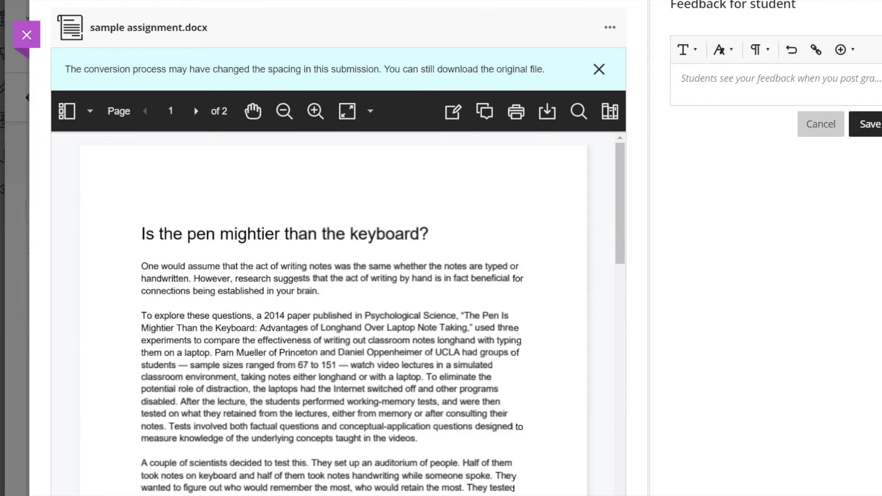
scroll(517, 256, "down", 1)
left_click(687, 92)
Step: Enter and save 'Great job' as the overall feedback for the student
scroll(687, 92, "up", 3)
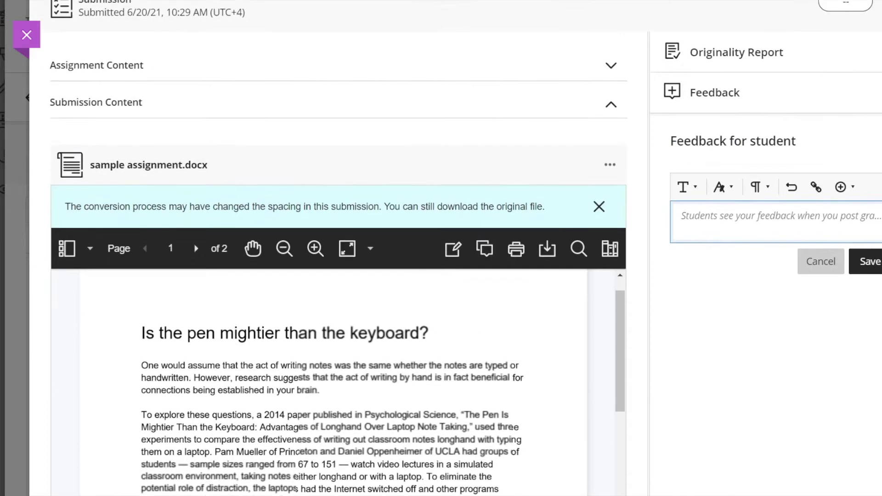
left_click(706, 232)
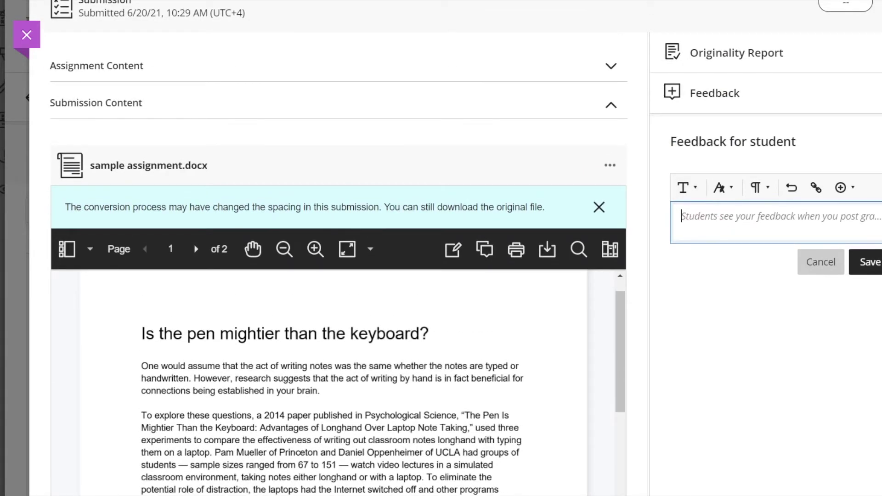
type("Great job")
left_click(876, 266)
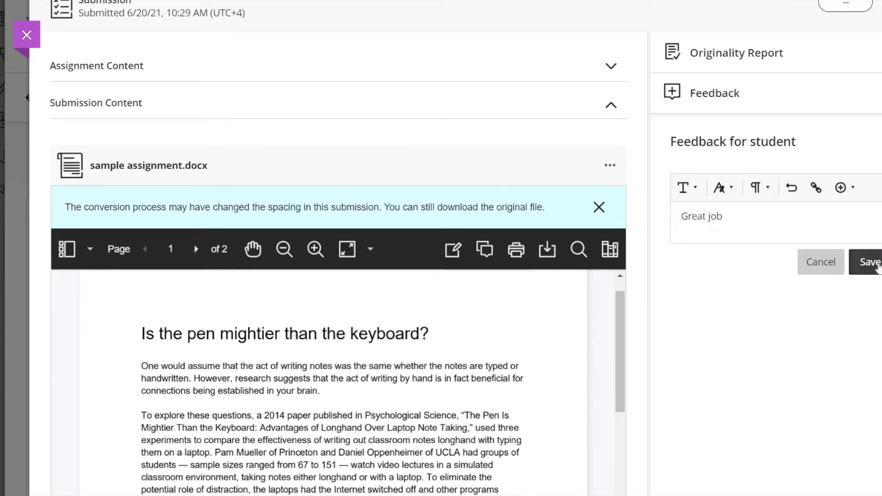
scroll(772, 315, "up", 1)
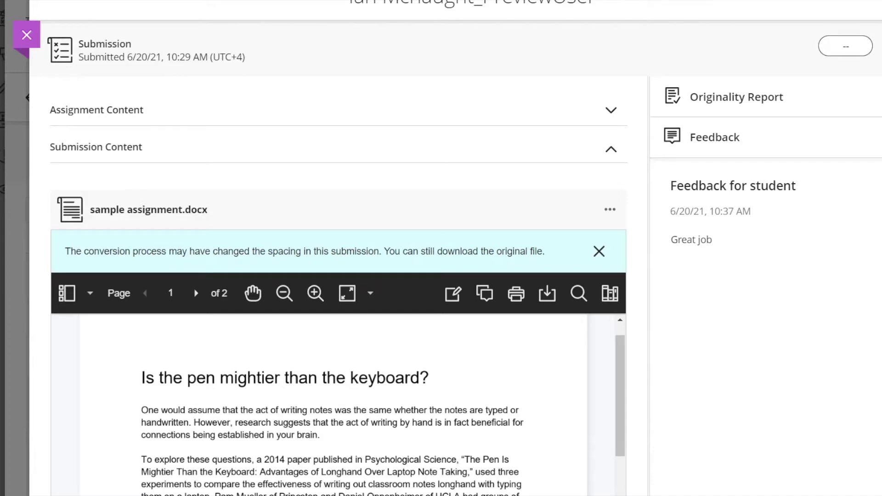
scroll(471, 239, "down", 4)
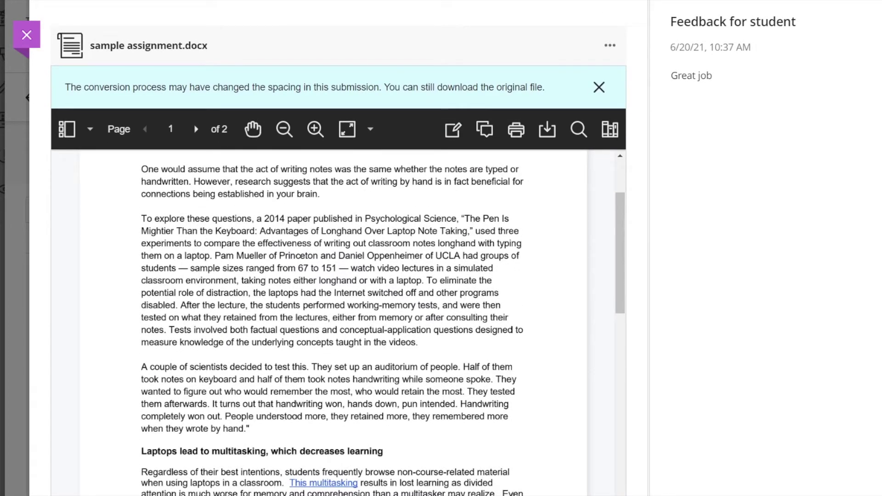
Step: Highlight the 2014 Psychological Science phrase with a 'Good point' comment, then start a Content Library item
mouse_move(257, 219)
left_mouse_down()
mouse_move(416, 202)
mouse_move(457, 219)
left_mouse_up()
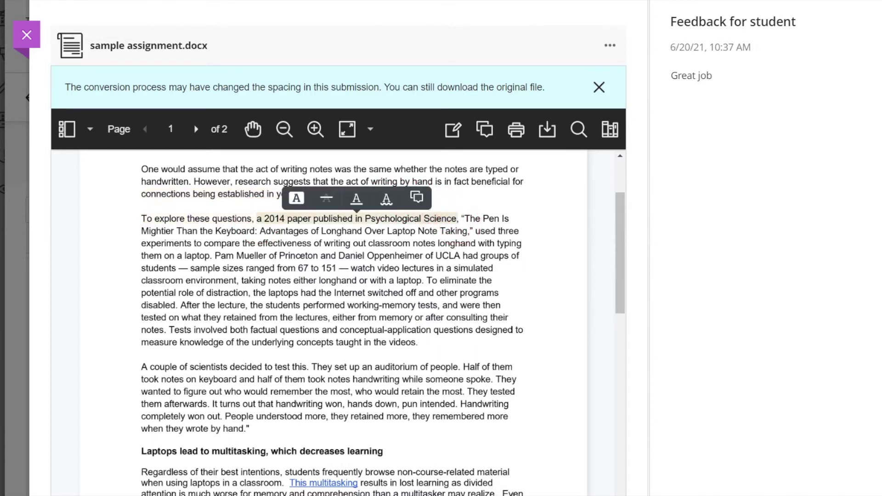
left_click(417, 198)
type("Good point")
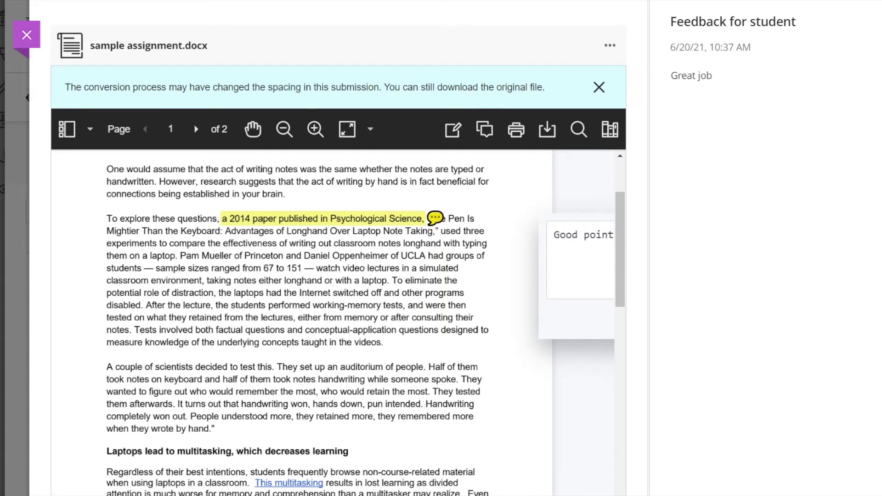
left_click(558, 339)
left_click(614, 132)
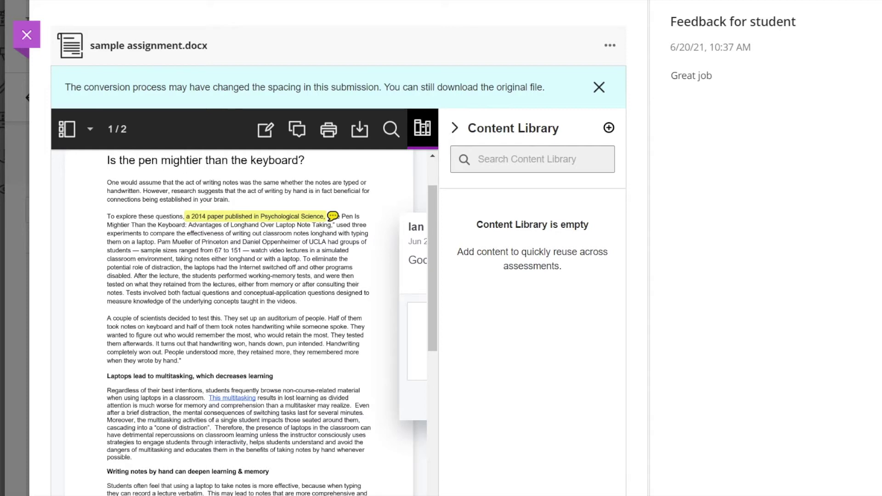
left_click(609, 128)
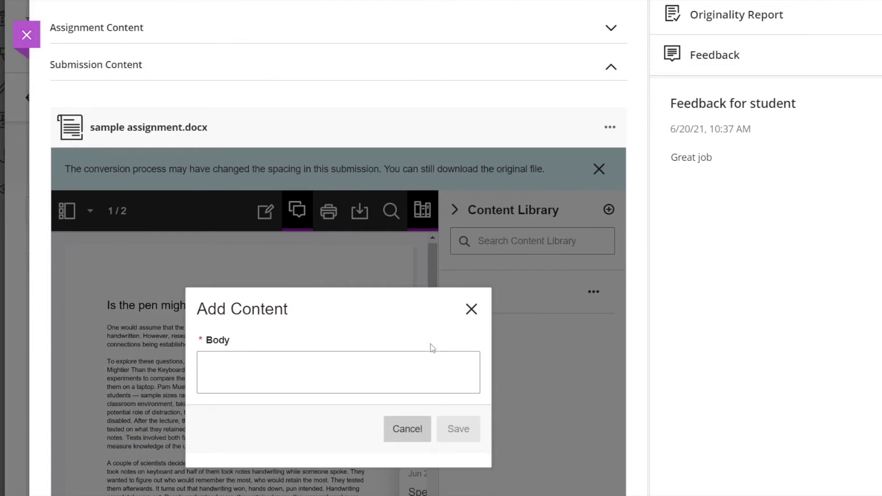
Step: Paste the cite-your-sources quote reminder as a new Content Library comment and save it
left_click(414, 374)
type("This appears to be a quote, don't forget that you should cite all your sources. Wrap the direct quote in quotation marks, add the in text citation and the bibliography entry. Watch this video for more information.")
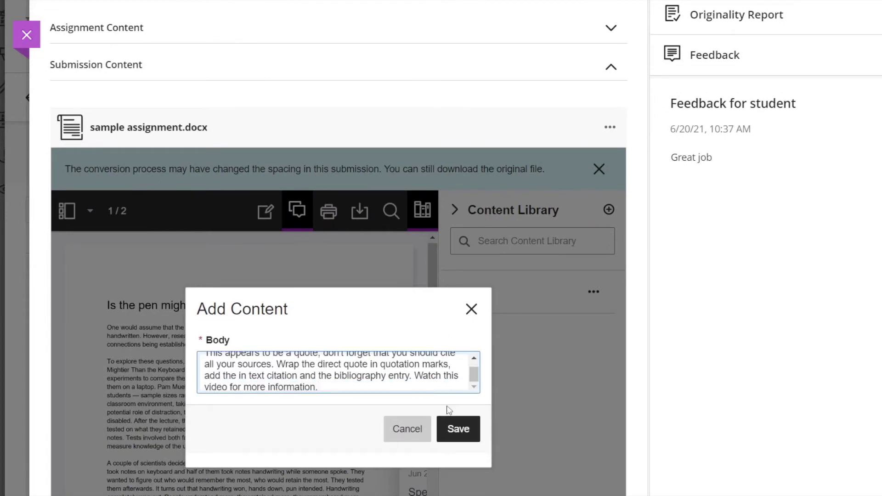
left_click(460, 429)
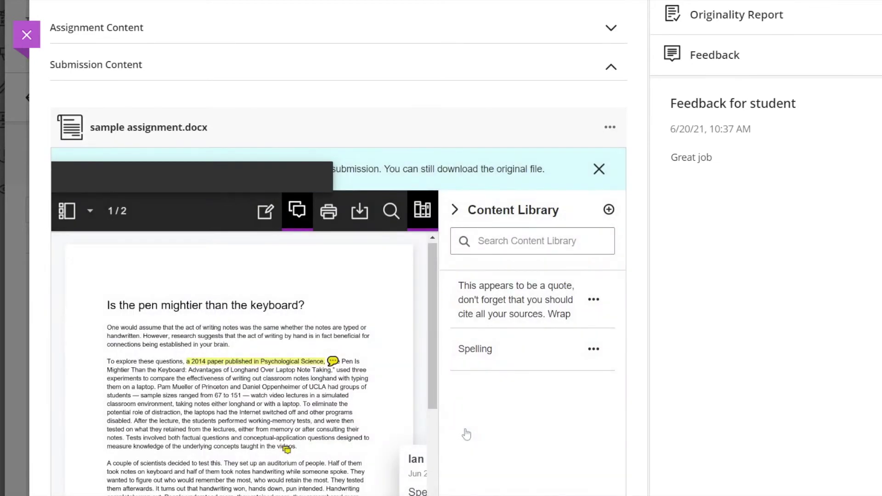
Step: Place the citation reminder as a comment beside the 'A couple of scientists' paragraph
left_click(594, 300)
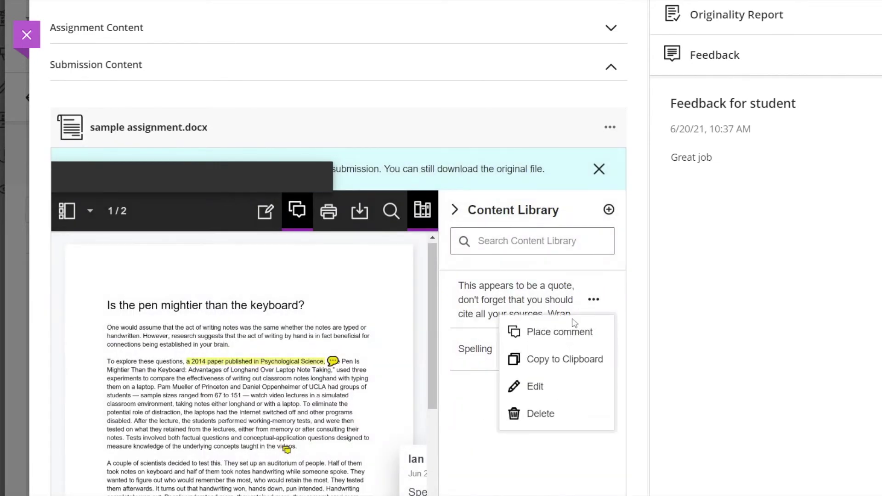
left_click(537, 331)
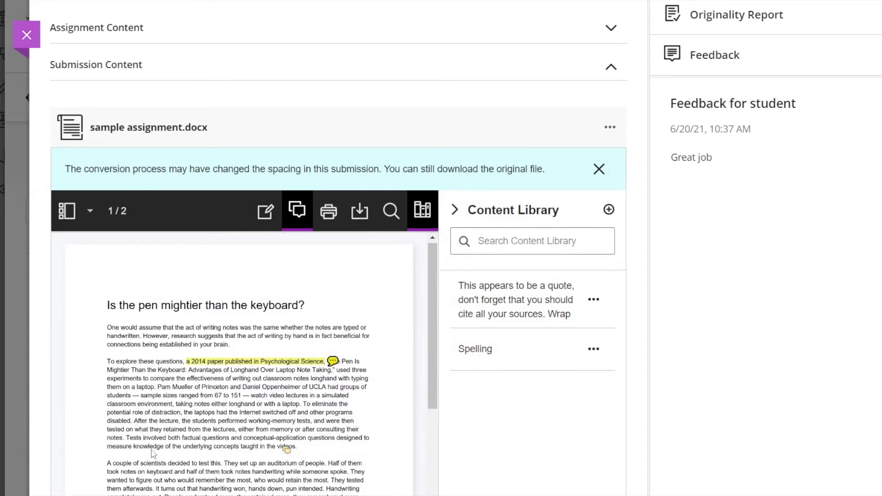
left_click(110, 467)
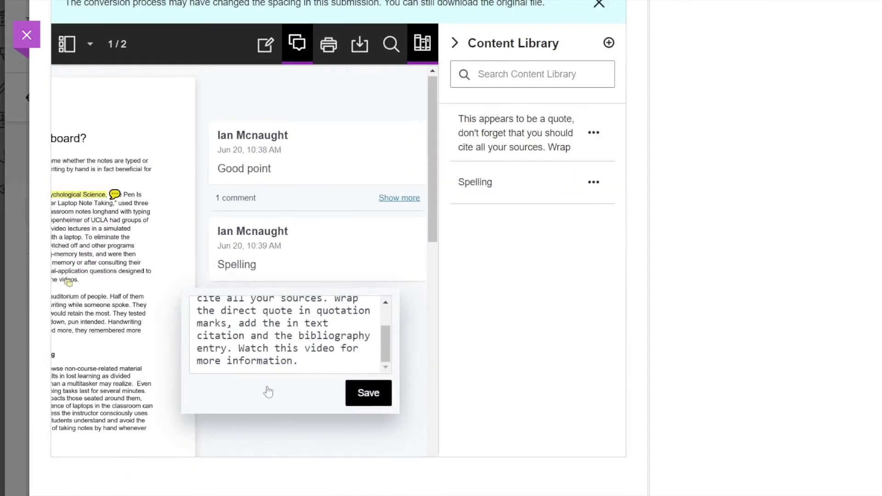
left_click(357, 393)
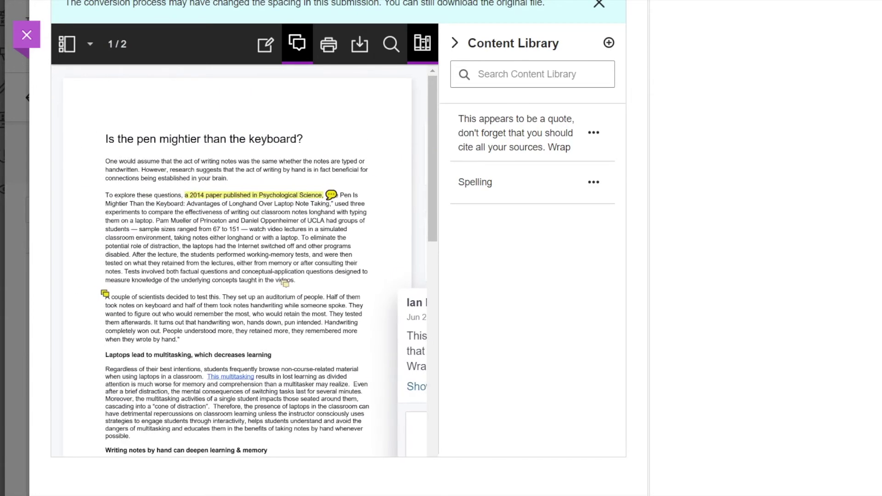
scroll(338, 248, "up", 3)
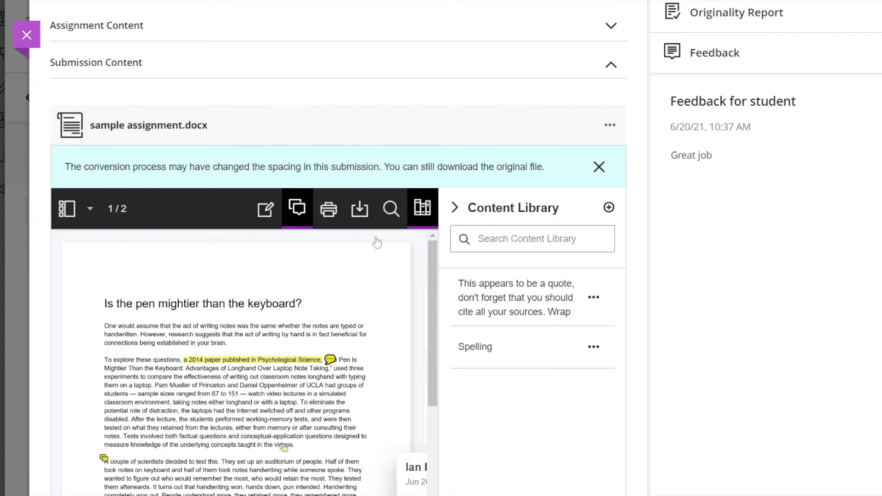
scroll(736, 180, "up", 4)
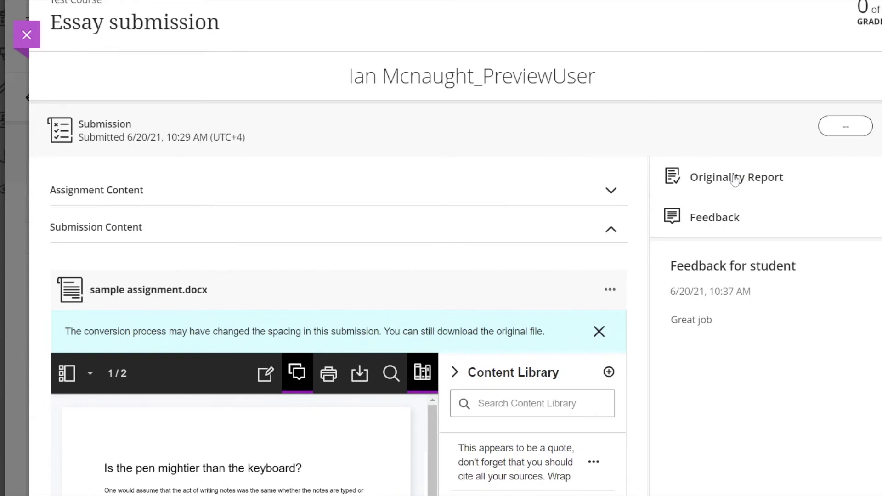
left_click(808, 185)
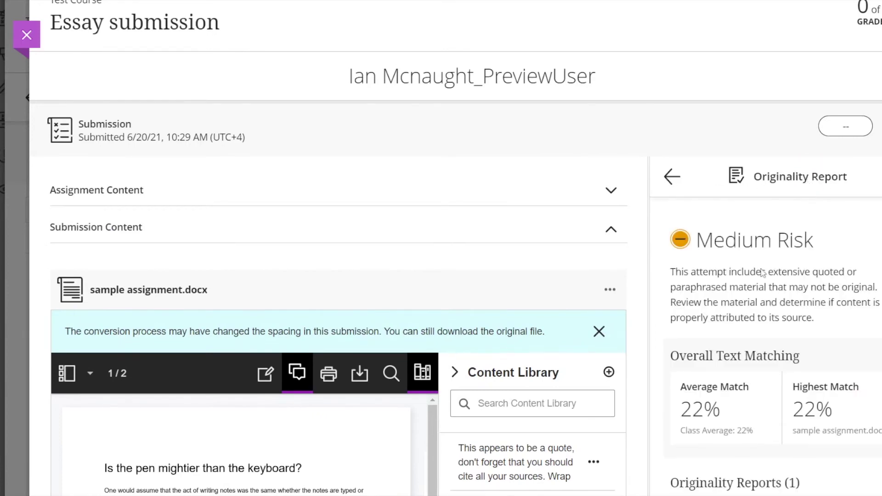
scroll(763, 272, "down", 4)
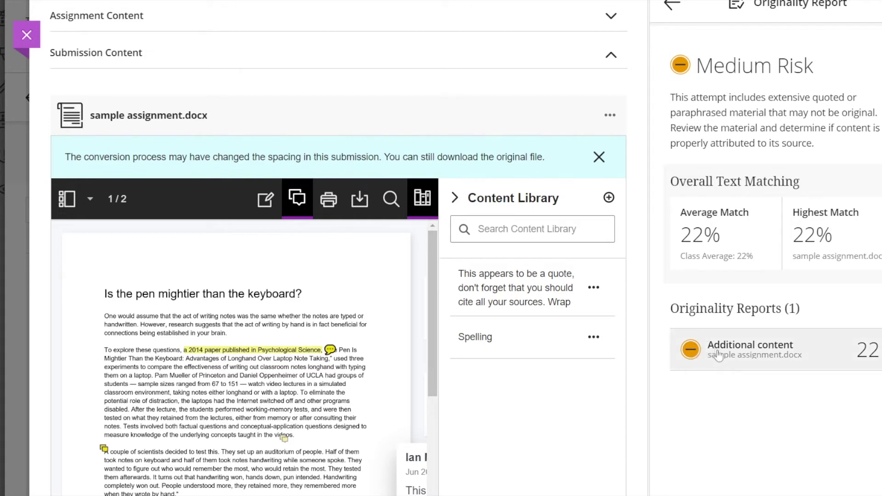
left_click(718, 355)
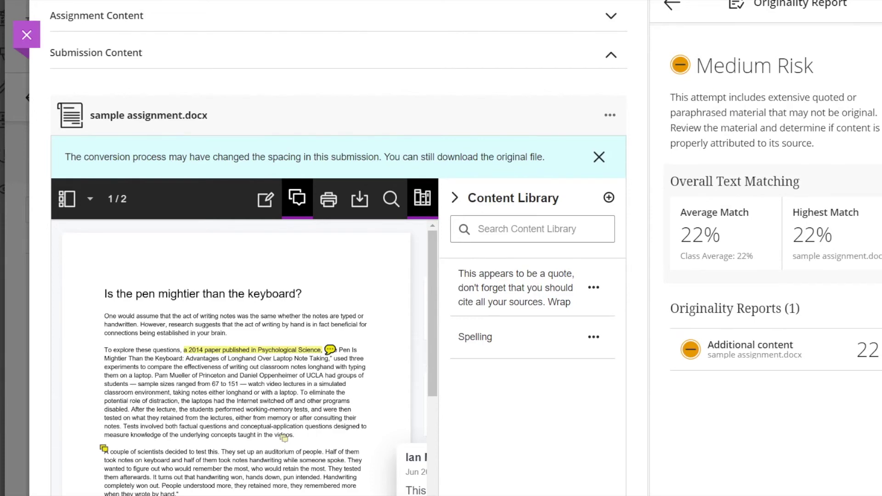
scroll(372, 190, "up", 4)
scroll(372, 190, "down", 4)
scroll(372, 190, "down", 4)
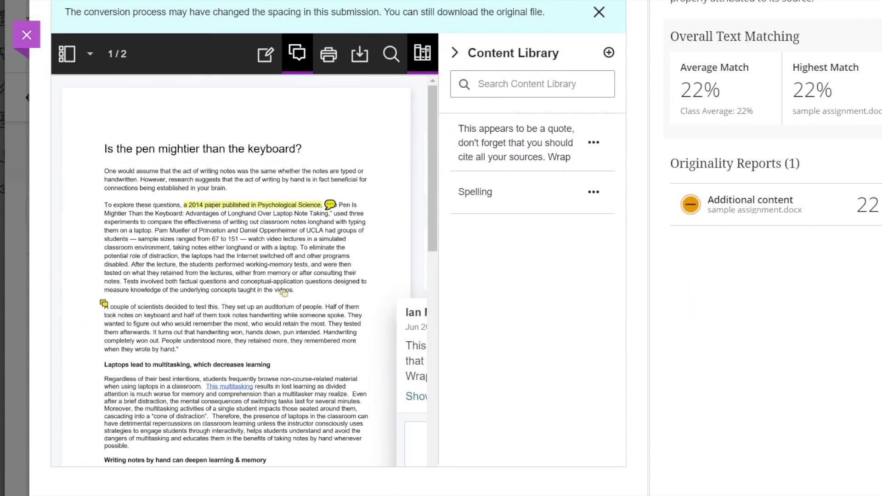
scroll(528, 262, "up", 4)
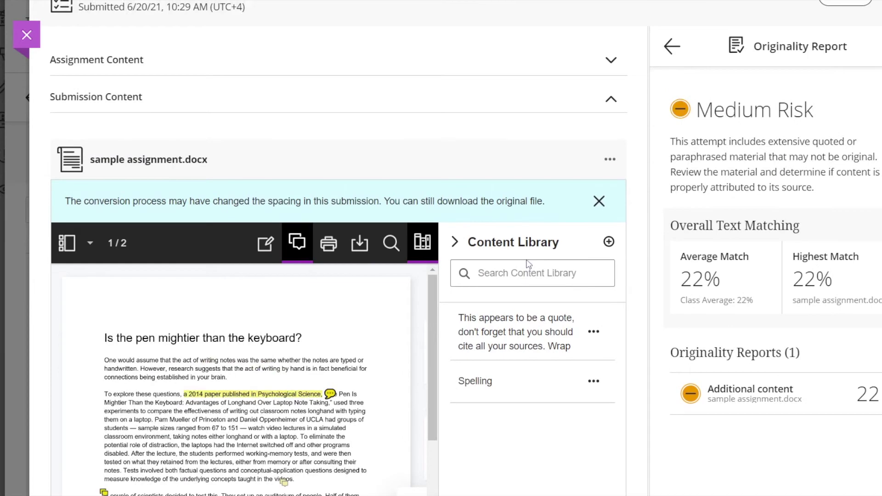
scroll(697, 164, "up", 3)
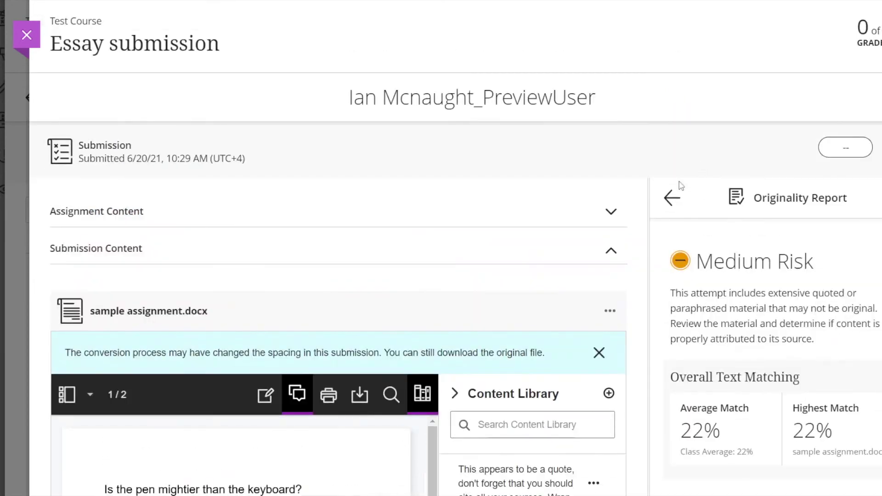
left_click(672, 208)
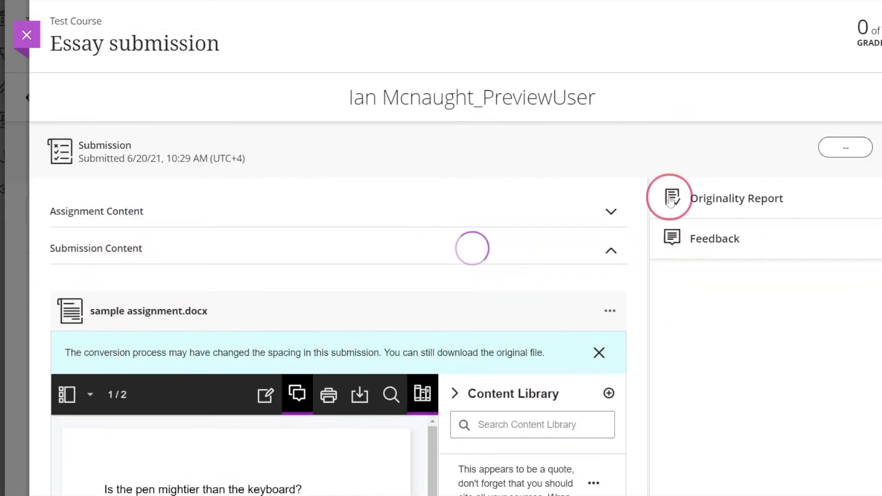
Step: Leave the originality report, enter a 60/100 grade, and close to the Submissions list
left_click(672, 199)
left_click(714, 258)
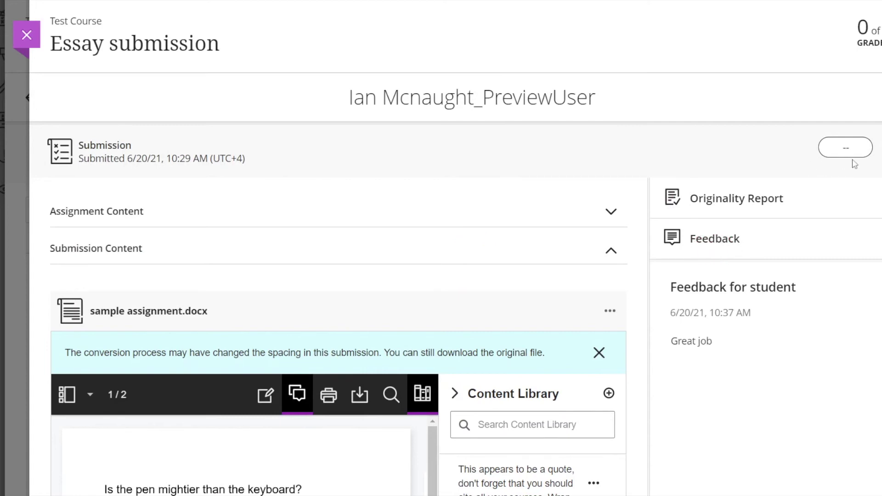
left_click(834, 148)
type("60")
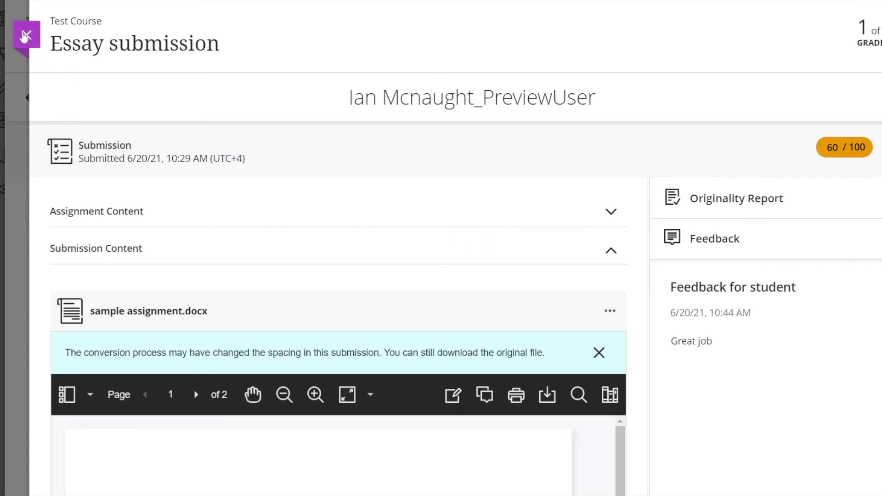
left_click(25, 36)
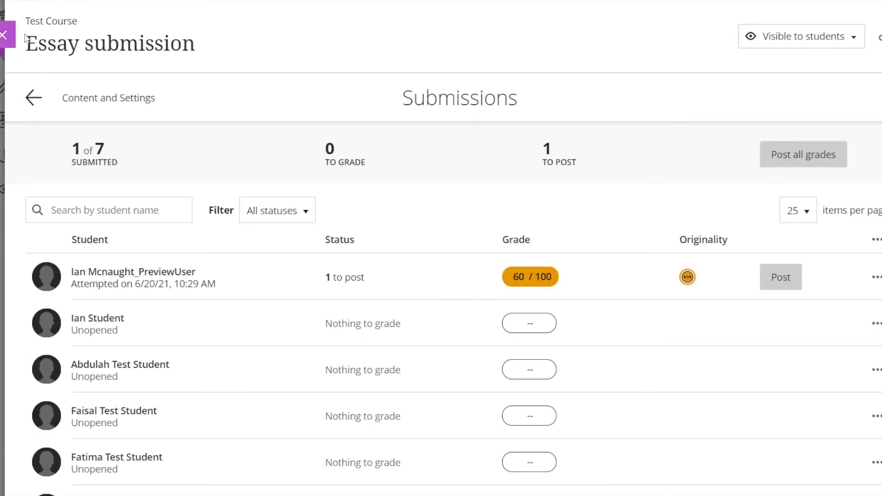
scroll(337, 291, "down", 2)
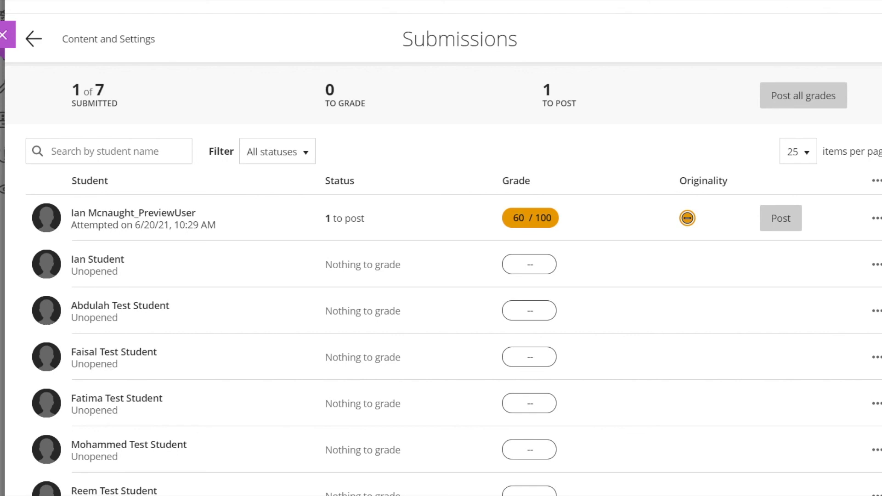
scroll(738, 284, "up", 1)
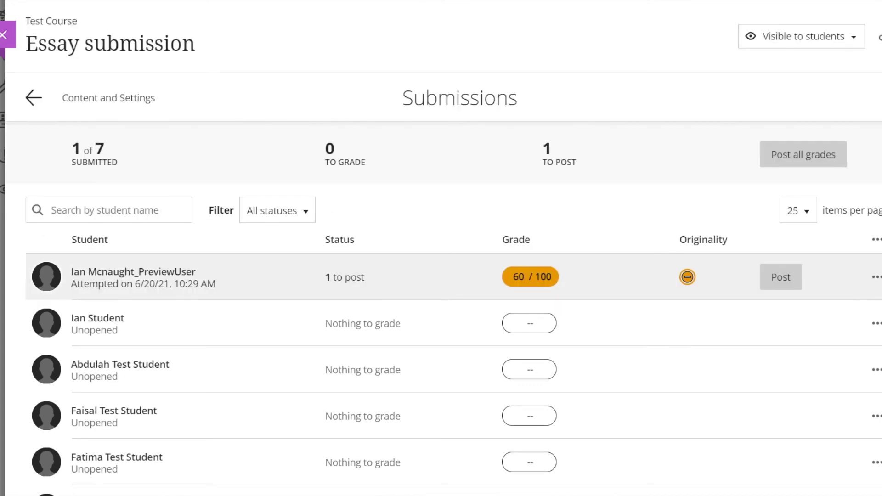